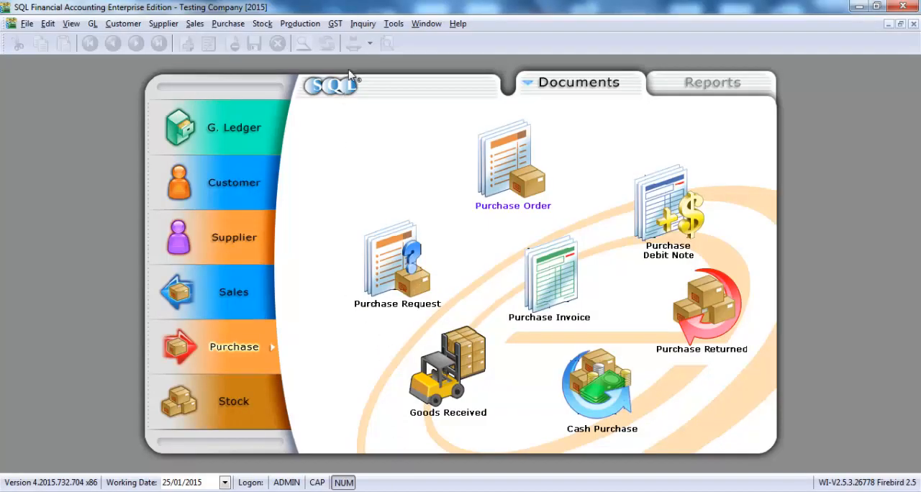
Start a new GST return.
{"action": "left_click", "coordinate": [336, 23]}
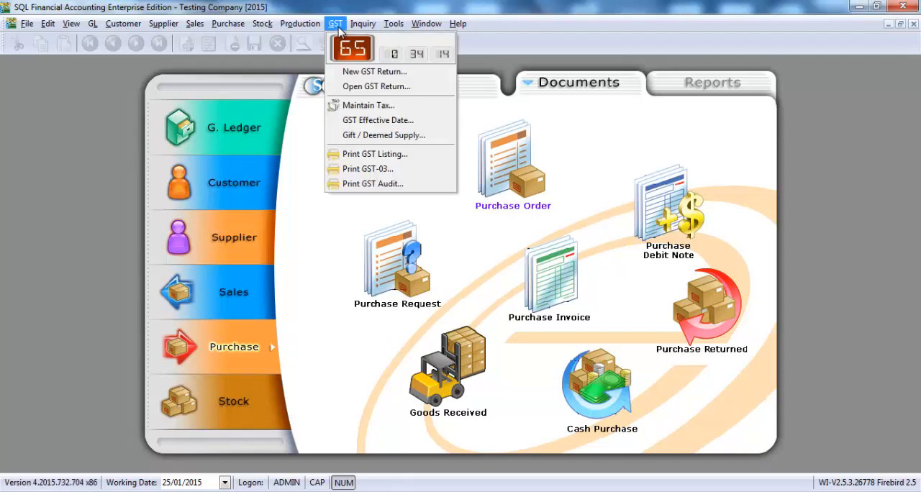
{"action": "left_click", "coordinate": [352, 72]}
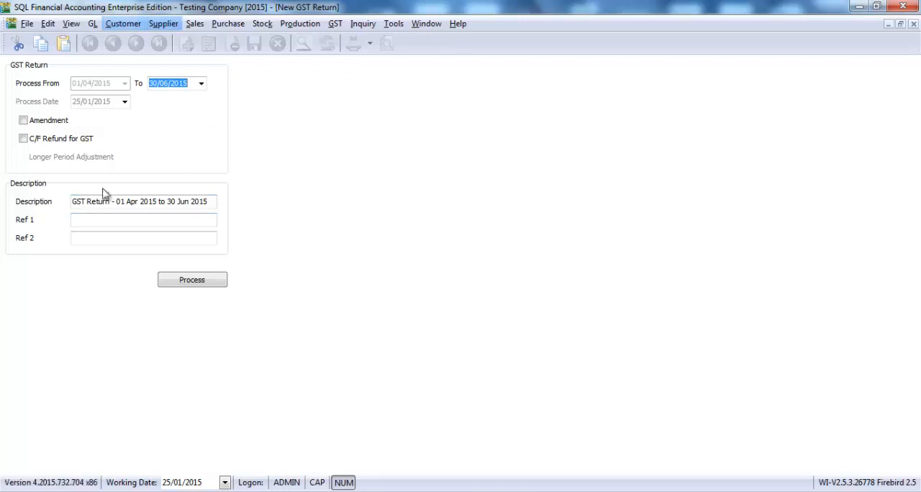
Set the end date of the GST return's processing period to 30/04/2015.
{"action": "left_click", "coordinate": [168, 84]}
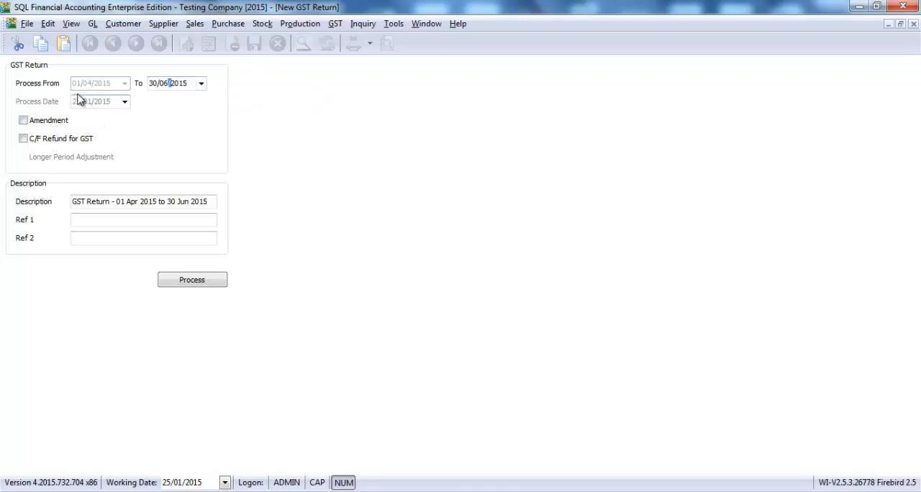
{"action": "key", "text": "Home"}
{"action": "key", "text": "Right"}
{"action": "key", "text": "Right"}
{"action": "key", "text": "Down"}
{"action": "type", "text": "04"}
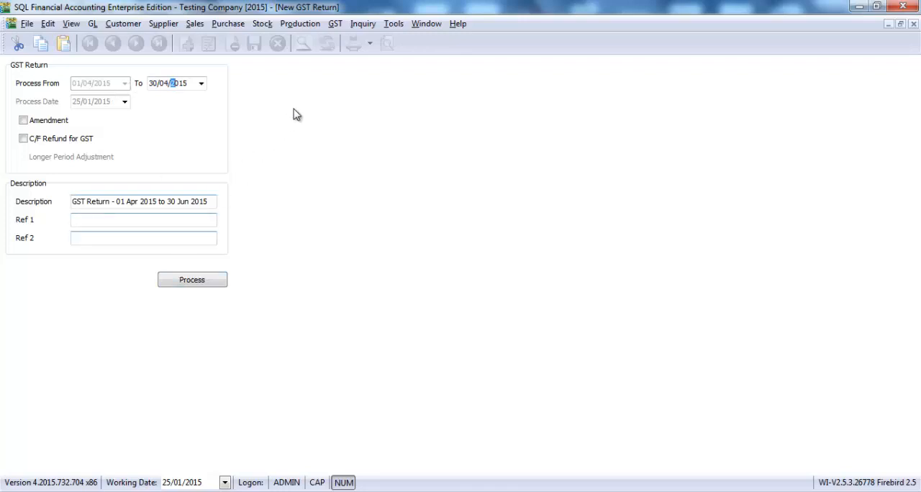
Set the end date of the processing period to 30/06/2015 and process the GST return.
{"action": "key", "text": "Home"}
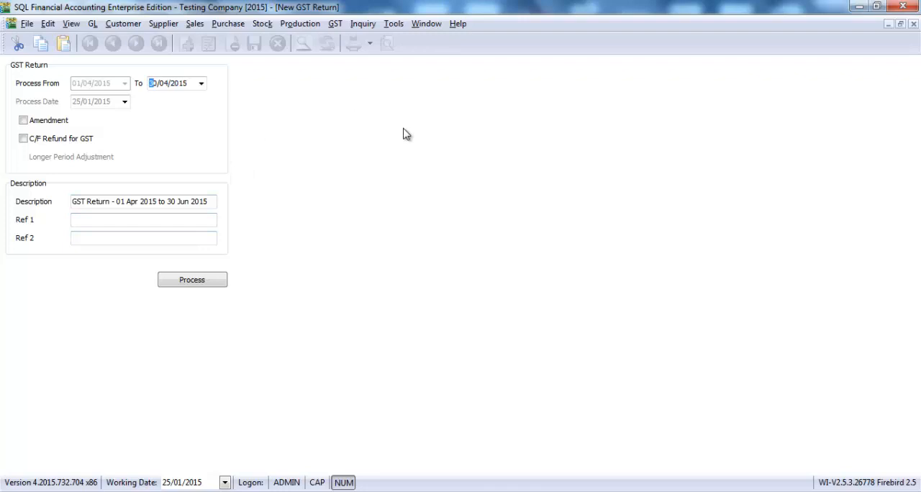
{"action": "key", "text": "Right"}
{"action": "key", "text": "Right"}
{"action": "type", "text": "06"}
{"action": "left_click", "coordinate": [206, 281]}
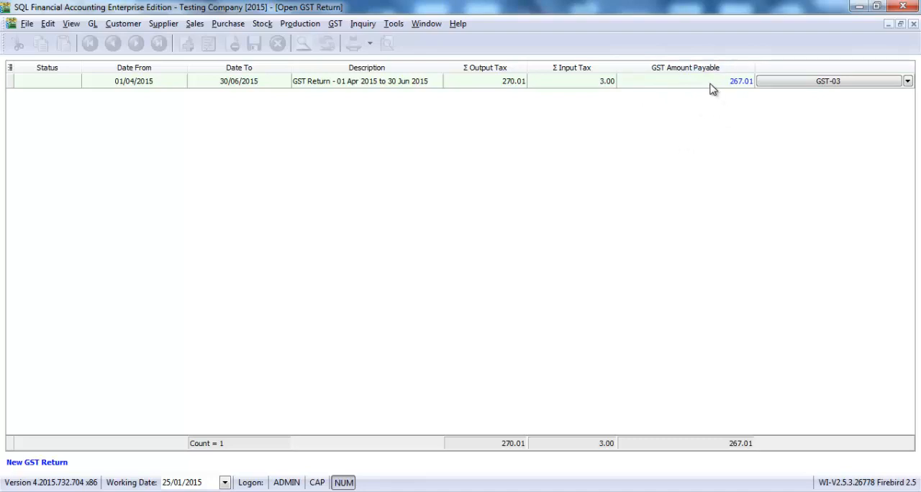
Open the GST-03 form for the processed return and look through all of its pages.
{"action": "left_click", "coordinate": [817, 80]}
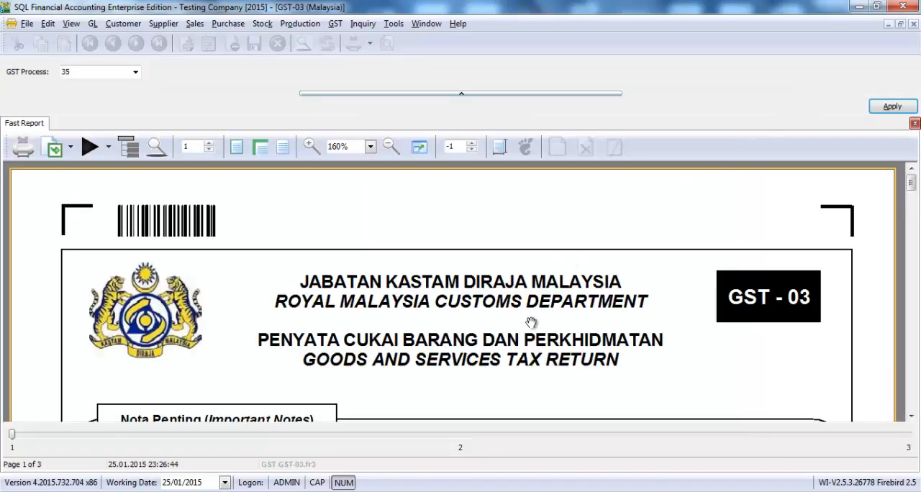
{"action": "scroll", "coordinate": [581, 292], "scroll_direction": "down", "scroll_amount": 5}
{"action": "scroll", "coordinate": [580, 292], "scroll_direction": "up", "scroll_amount": 5}
{"action": "scroll", "coordinate": [581, 293], "scroll_direction": "down", "scroll_amount": 3}
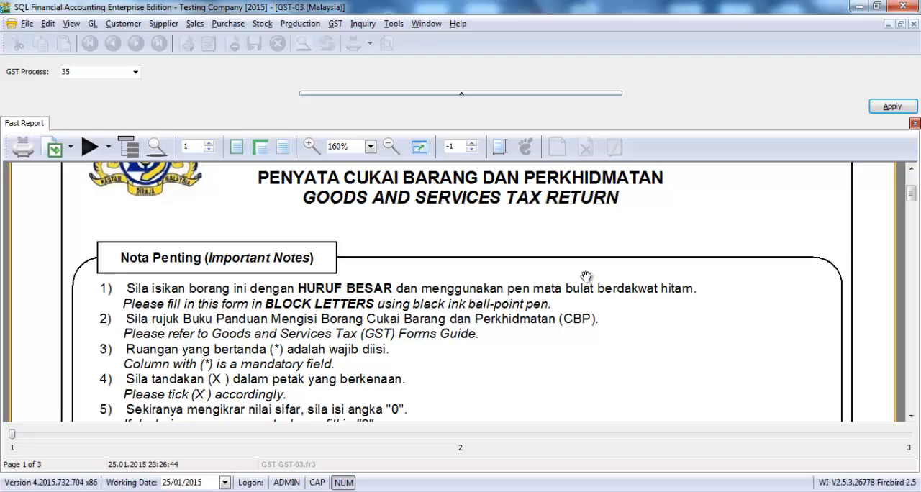
{"action": "scroll", "coordinate": [530, 278], "scroll_direction": "down", "scroll_amount": 5}
{"action": "scroll", "coordinate": [424, 284], "scroll_direction": "down", "scroll_amount": 2}
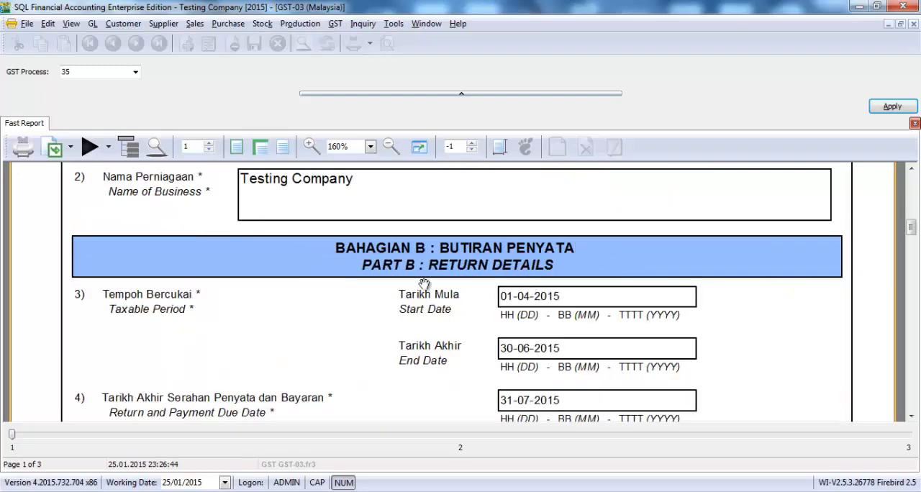
{"action": "scroll", "coordinate": [545, 283], "scroll_direction": "down", "scroll_amount": 10}
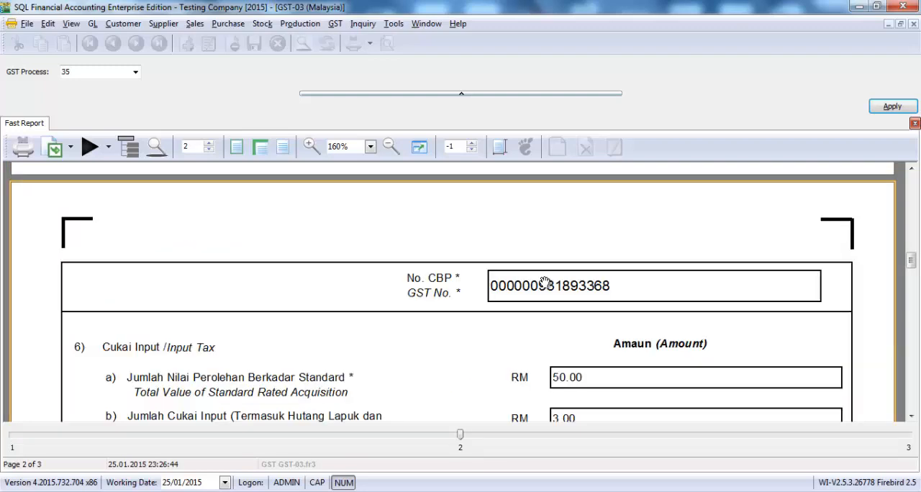
{"action": "scroll", "coordinate": [544, 282], "scroll_direction": "down", "scroll_amount": 8}
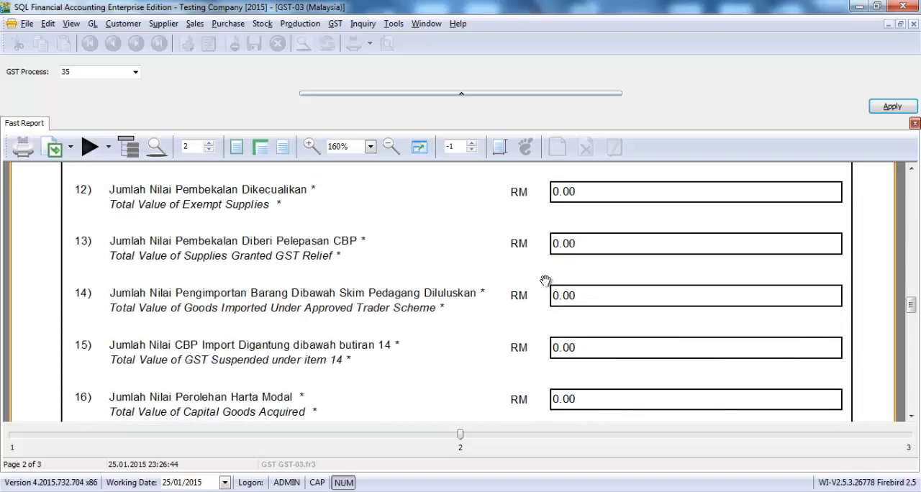
{"action": "scroll", "coordinate": [544, 281], "scroll_direction": "down", "scroll_amount": 10}
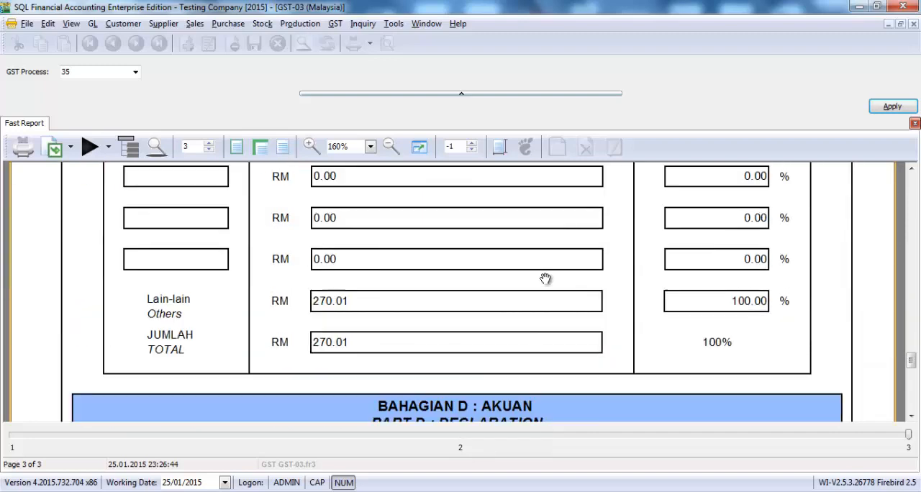
Go back to the first page of the GST-03 form and review Parts A and B through the output tax amounts in item 5.
{"action": "scroll", "coordinate": [545, 279], "scroll_direction": "up", "scroll_amount": 10}
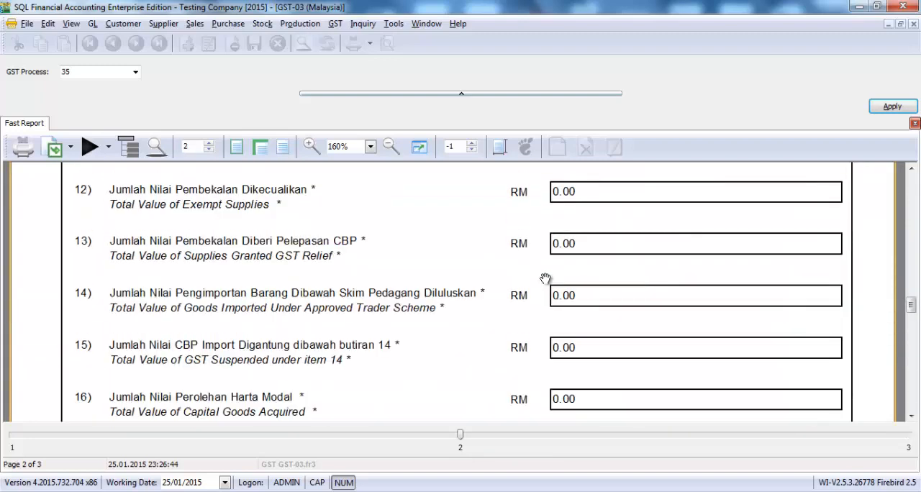
{"action": "scroll", "coordinate": [544, 279], "scroll_direction": "up", "scroll_amount": 15}
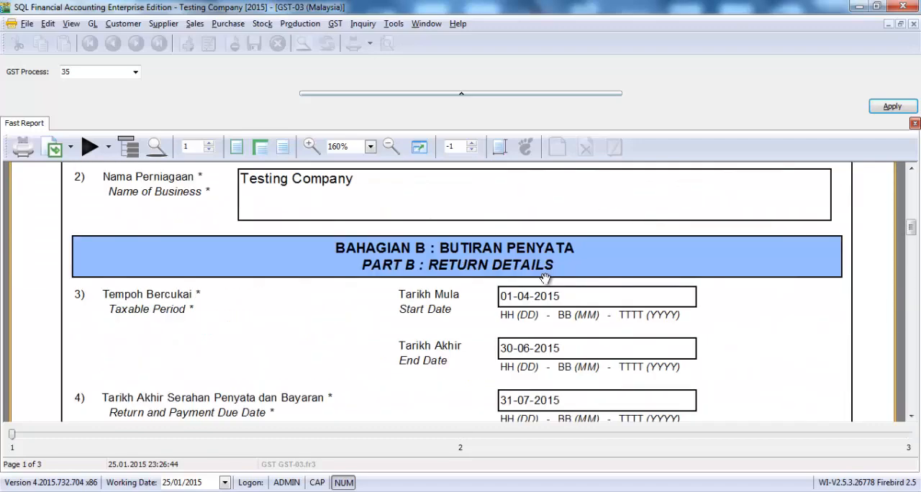
{"action": "scroll", "coordinate": [545, 279], "scroll_direction": "up", "scroll_amount": 6}
{"action": "scroll", "coordinate": [544, 279], "scroll_direction": "down", "scroll_amount": 5}
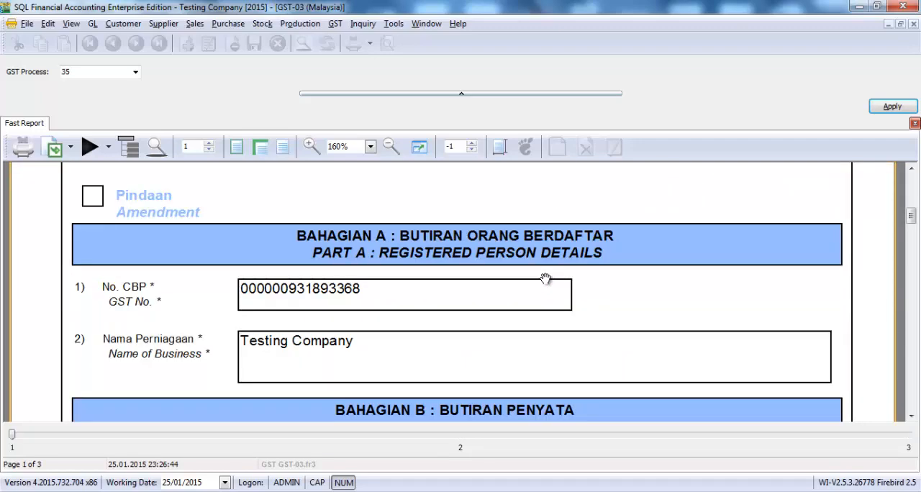
{"action": "scroll", "coordinate": [545, 279], "scroll_direction": "up", "scroll_amount": 5}
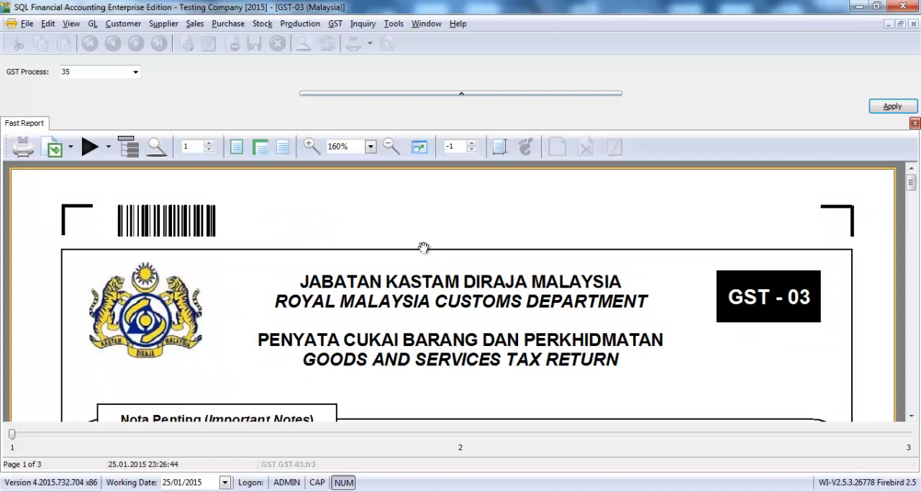
{"action": "scroll", "coordinate": [423, 248], "scroll_direction": "down", "scroll_amount": 2}
{"action": "scroll", "coordinate": [423, 247], "scroll_direction": "down", "scroll_amount": 3}
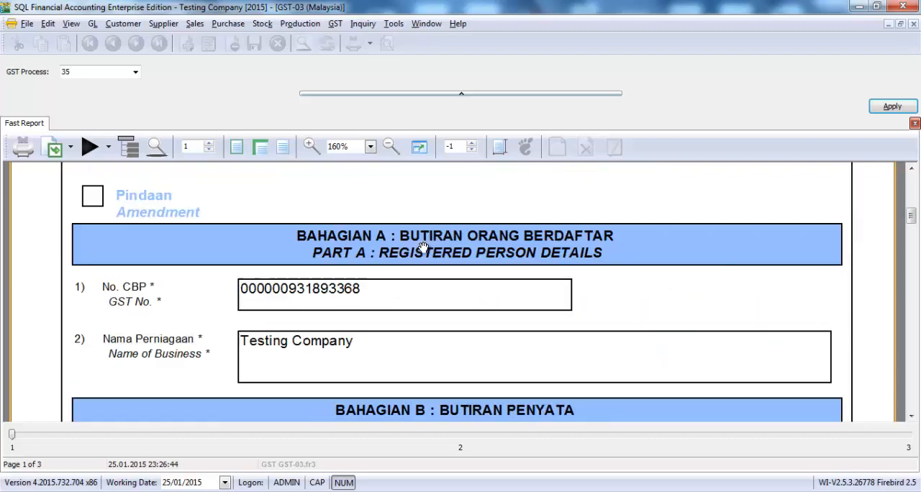
{"action": "scroll", "coordinate": [424, 247], "scroll_direction": "down", "scroll_amount": 2}
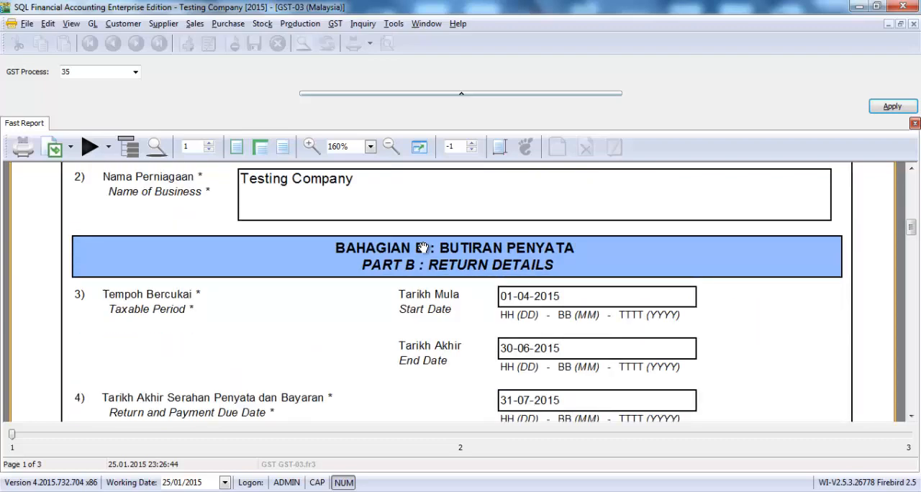
{"action": "scroll", "coordinate": [424, 247], "scroll_direction": "down", "scroll_amount": 4}
{"action": "scroll", "coordinate": [424, 248], "scroll_direction": "up", "scroll_amount": 2}
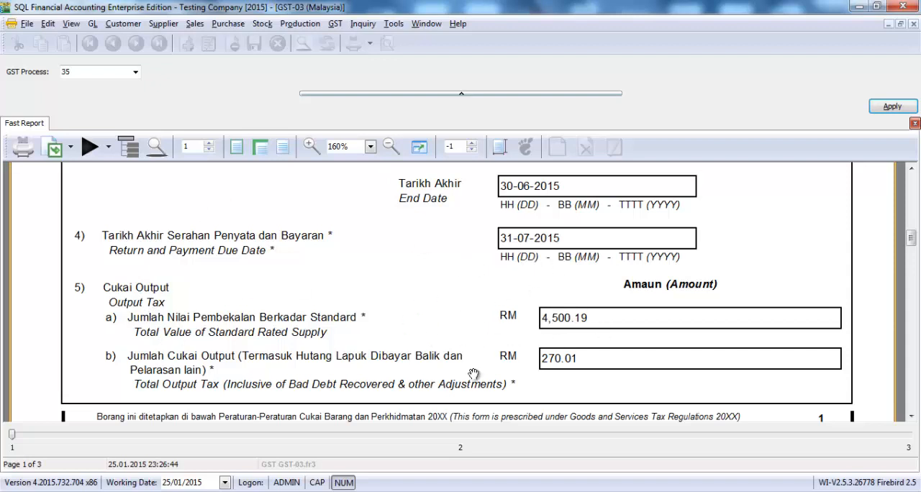
Drill down into the Total Output Tax amount in item 5b and sort its transactions by From Doc Type.
{"action": "left_click", "coordinate": [564, 360]}
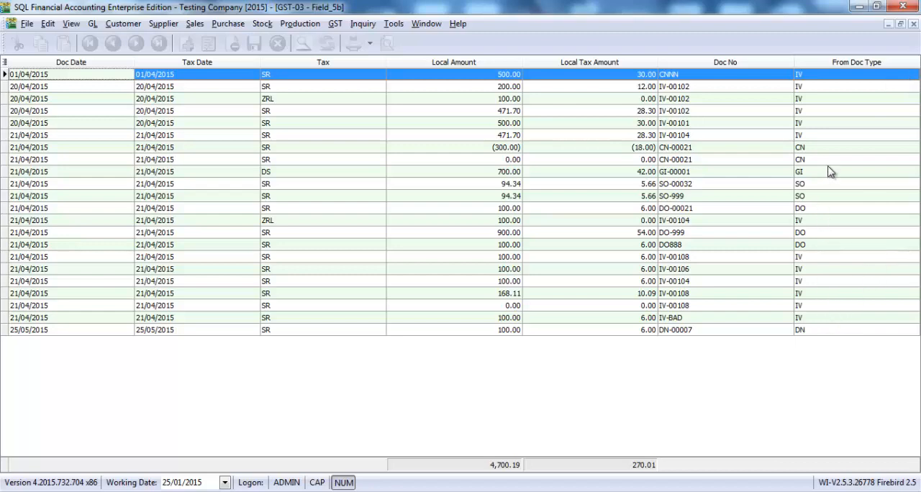
{"action": "left_click", "coordinate": [851, 63]}
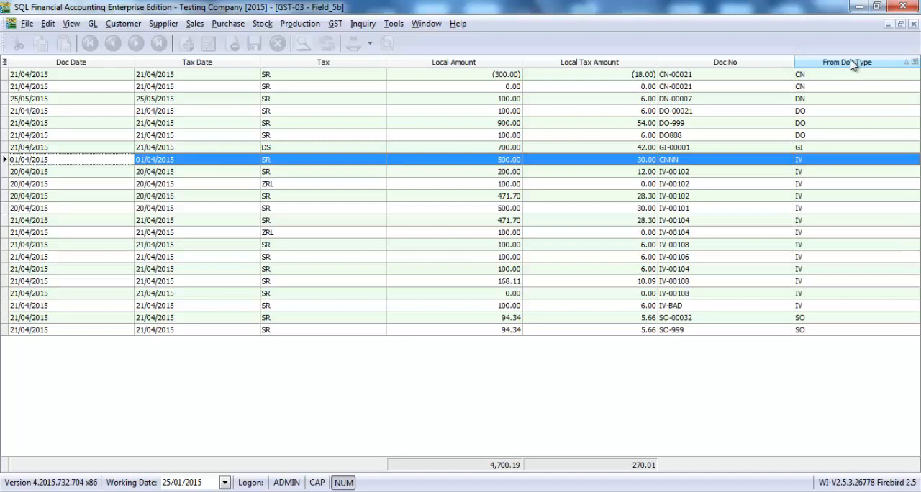
Examine the CN, DN, DO, GI, IV and SO source document types among the item 5b transactions.
{"action": "left_click", "coordinate": [824, 76]}
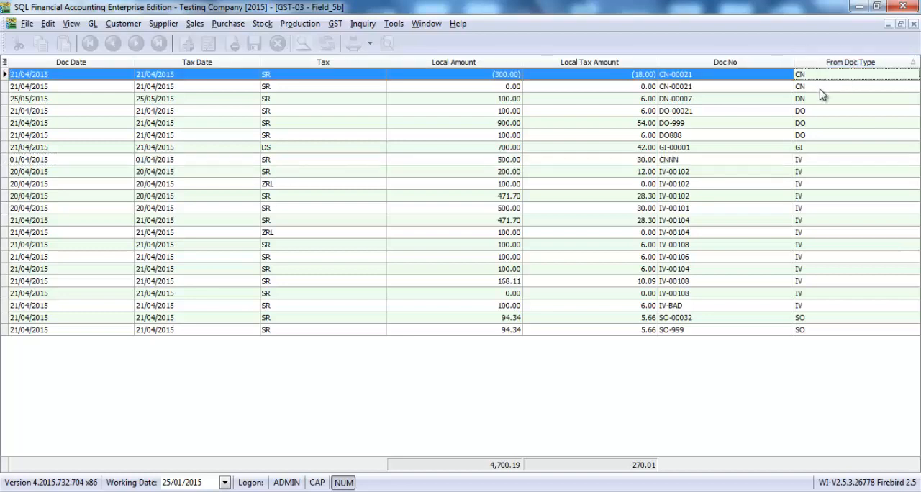
{"action": "left_click", "coordinate": [821, 101]}
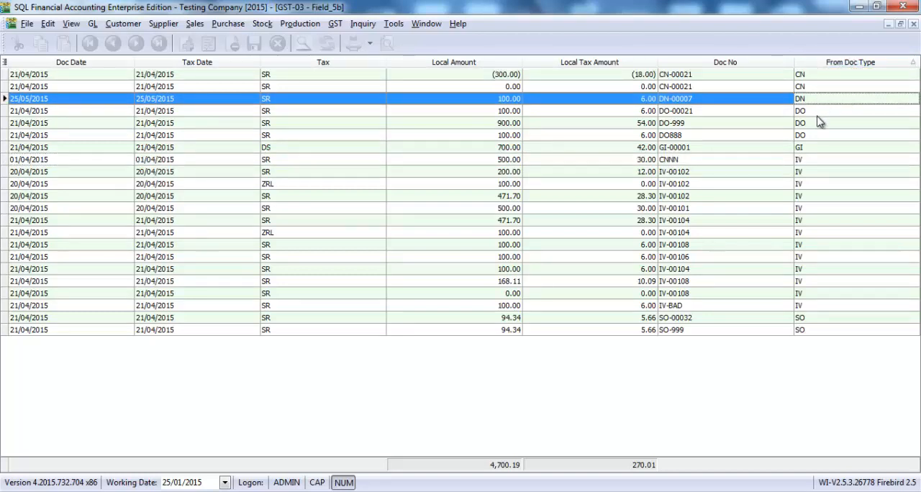
{"action": "left_click", "coordinate": [820, 114]}
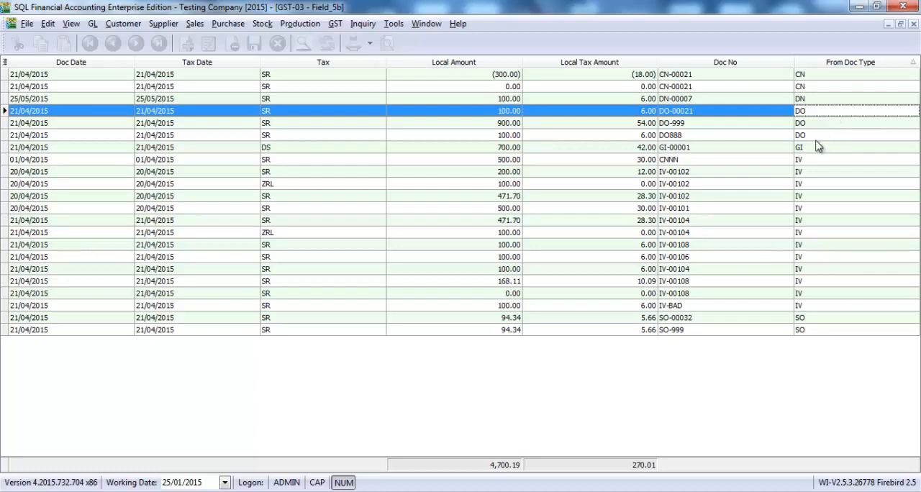
{"action": "left_click", "coordinate": [816, 148]}
{"action": "left_click", "coordinate": [813, 161]}
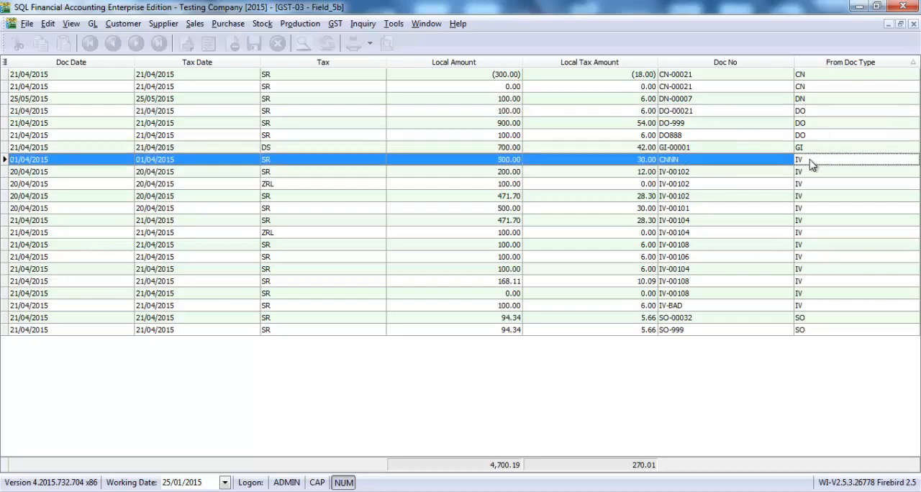
{"action": "left_click", "coordinate": [812, 319]}
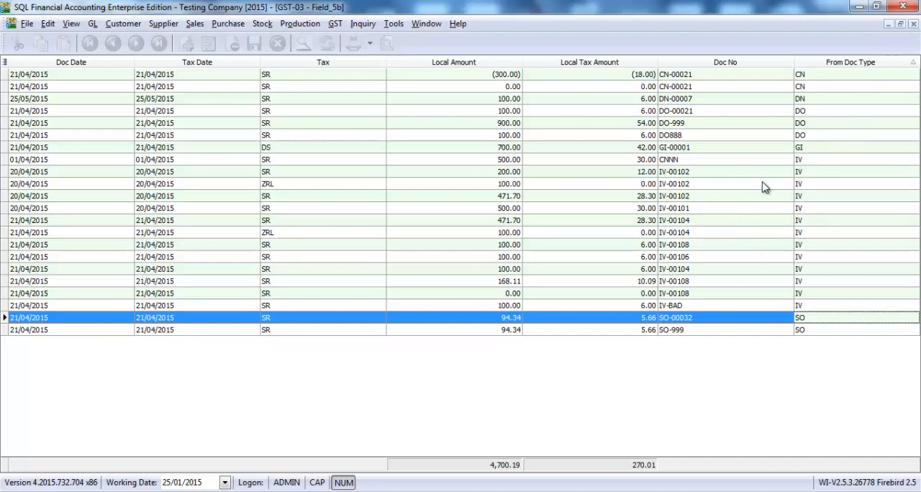
View the source customer invoice of the 200.00 SR line dated 20/04/2015, and return to the GST-03 form.
{"action": "left_click", "coordinate": [801, 175]}
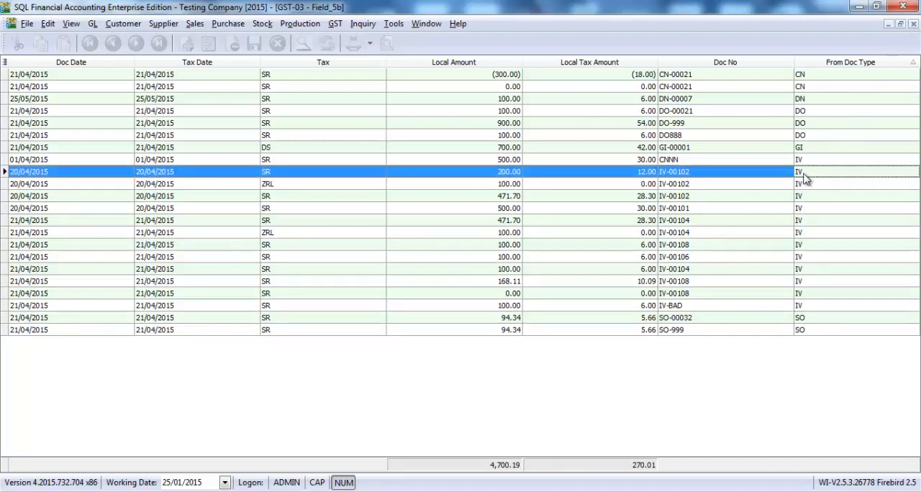
{"action": "double_click", "coordinate": [766, 172]}
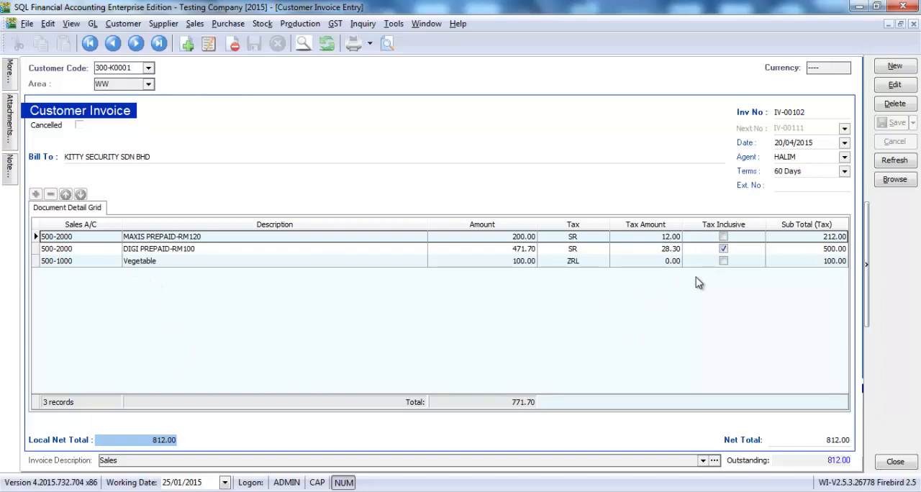
{"action": "left_click", "coordinate": [913, 24]}
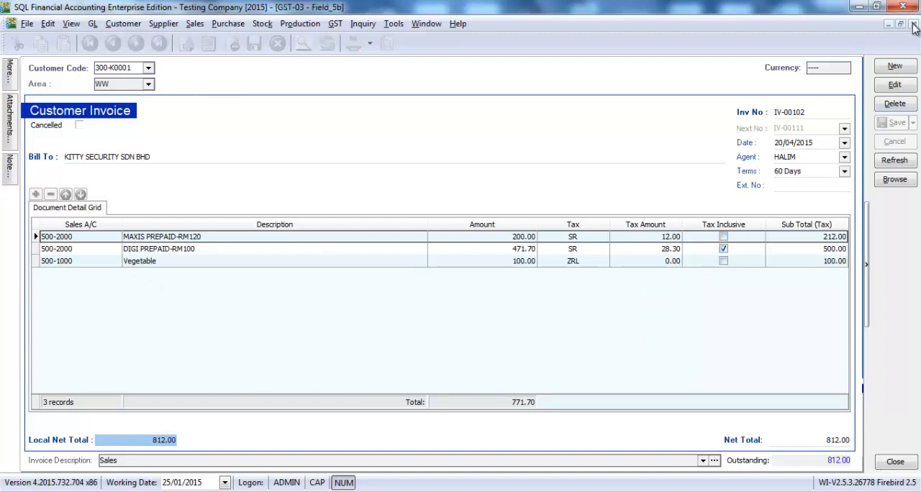
{"action": "left_click", "coordinate": [914, 25]}
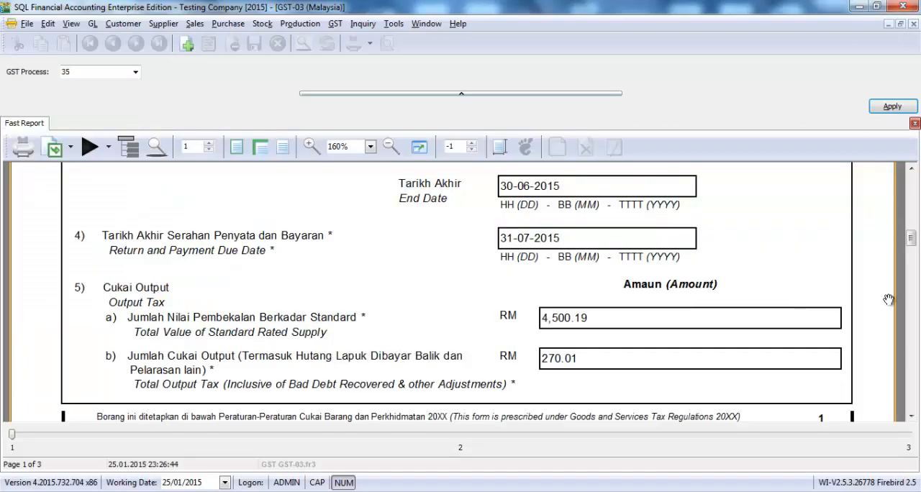
Check the export formats offered for the GST-03 form without exporting, and close the form.
{"action": "left_click_drag", "start_coordinate": [912, 239], "coordinate": [912, 177]}
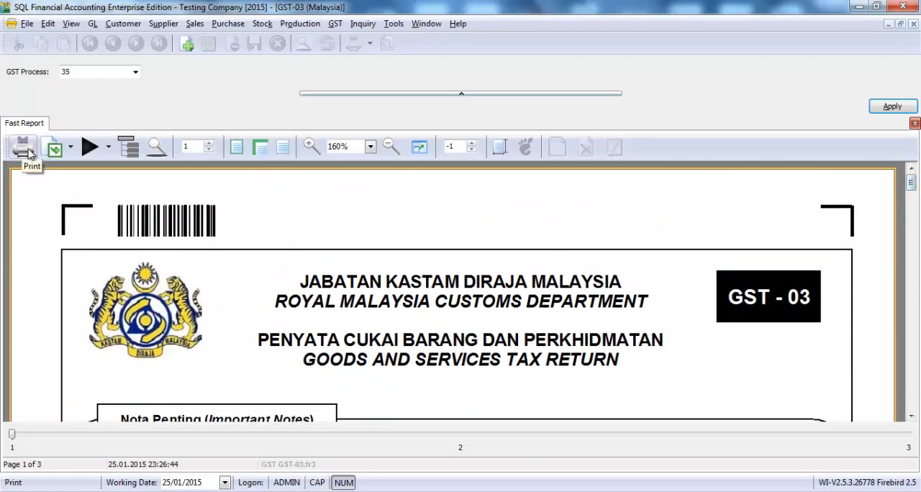
{"action": "left_click", "coordinate": [71, 147]}
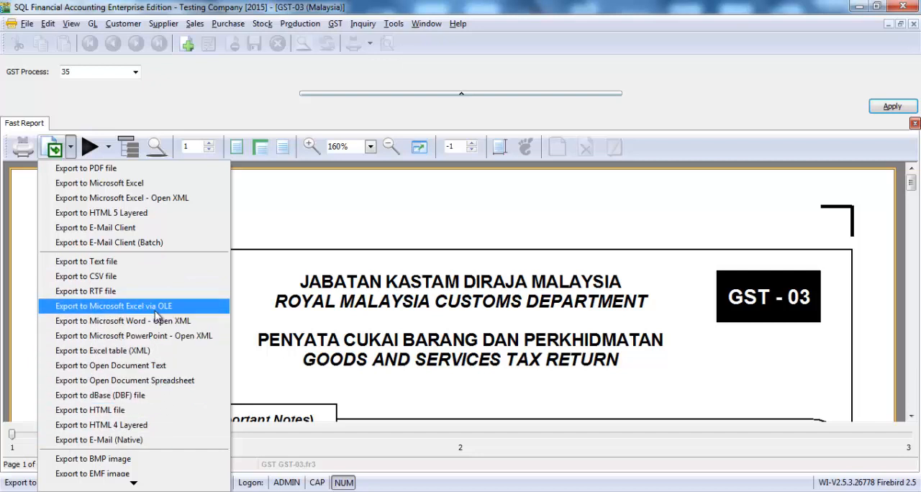
{"action": "left_click", "coordinate": [423, 344]}
{"action": "scroll", "coordinate": [421, 332], "scroll_direction": "down", "scroll_amount": 3}
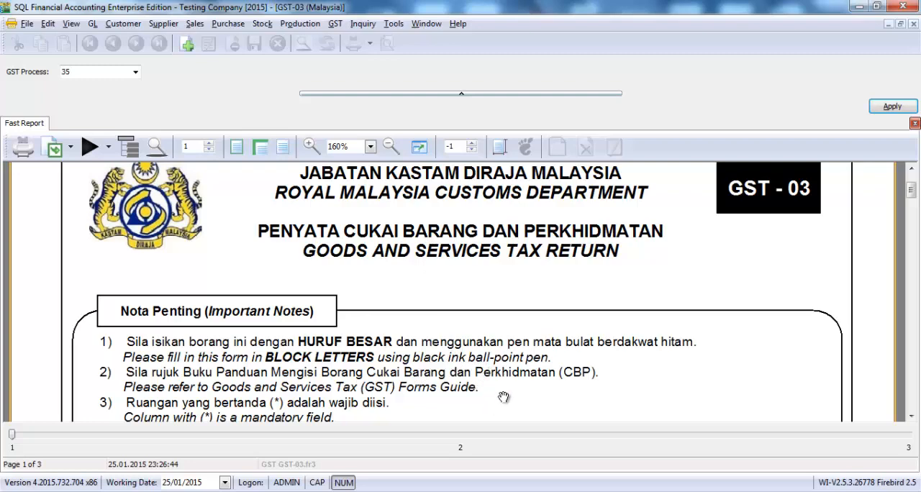
{"action": "left_click_drag", "start_coordinate": [489, 397], "coordinate": [508, 407]}
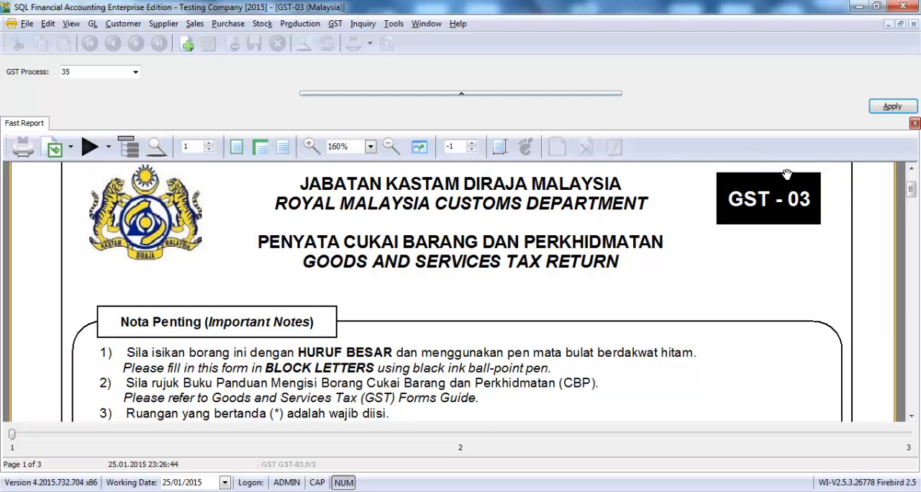
{"action": "left_click", "coordinate": [913, 25]}
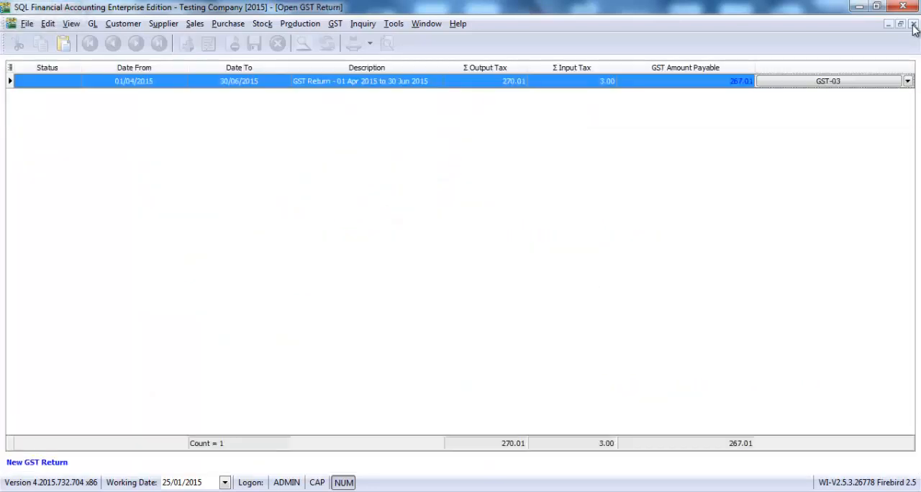
Close the GST return list, then view the new GST return form for the next taxable period and close it without processing.
{"action": "left_click", "coordinate": [914, 25]}
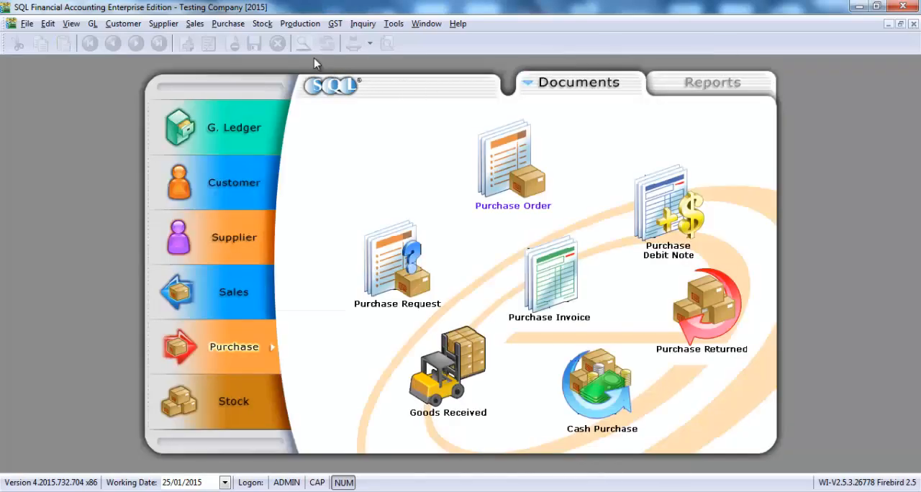
{"action": "left_click", "coordinate": [336, 23]}
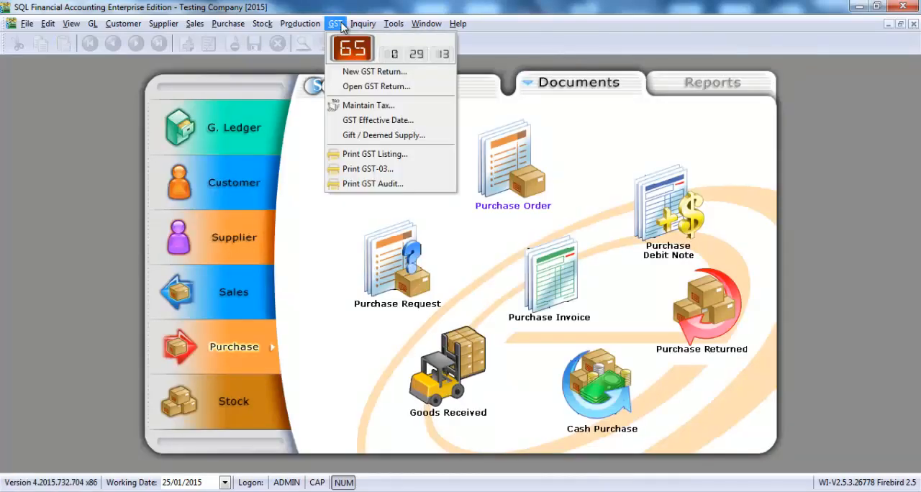
{"action": "left_click", "coordinate": [347, 71]}
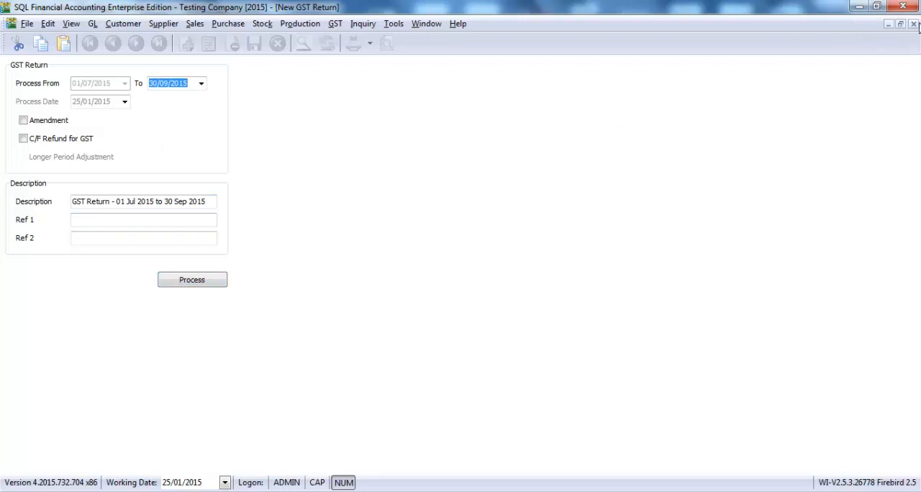
{"action": "left_click", "coordinate": [913, 24]}
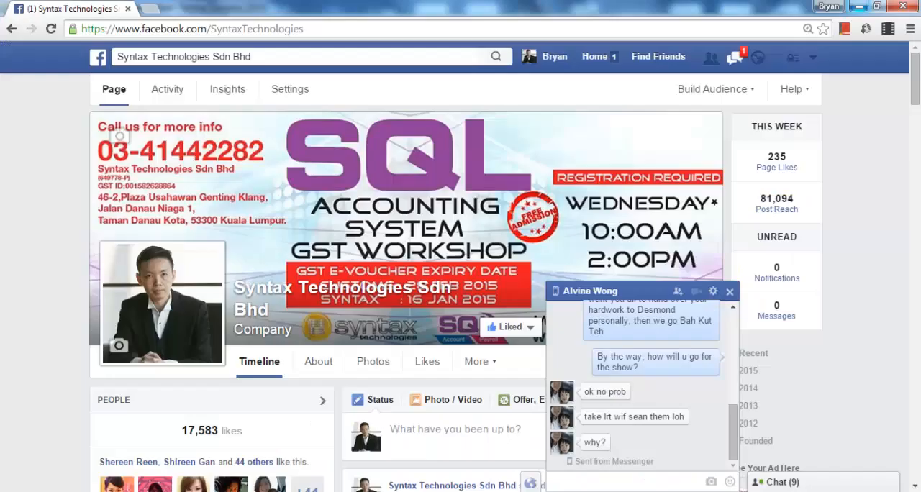
Minimise the open chat on the Syntax Technologies Sdn Bhd Facebook page and look through the page's recent posts.
{"action": "left_click", "coordinate": [642, 290]}
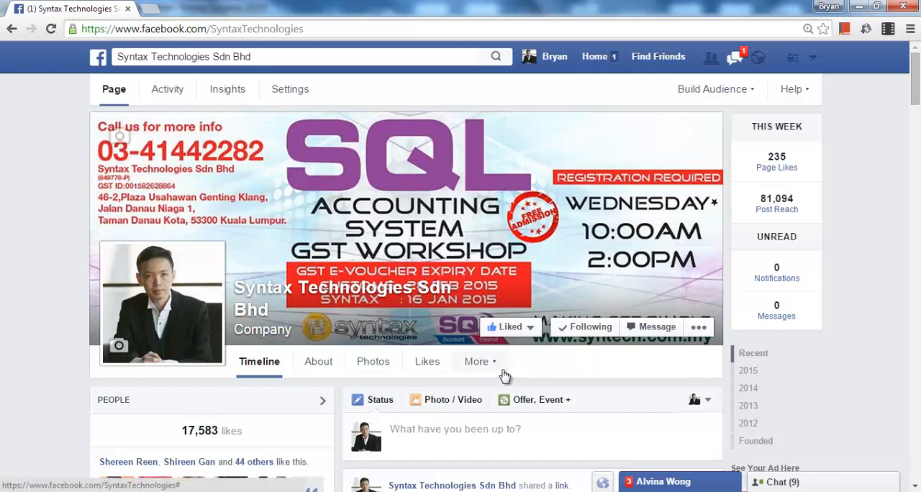
{"action": "scroll", "coordinate": [505, 376], "scroll_direction": "down", "scroll_amount": 2}
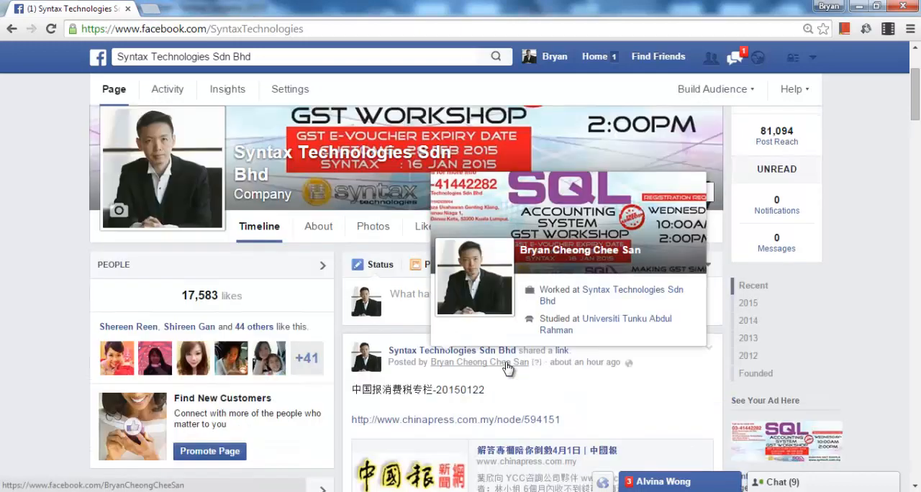
{"action": "scroll", "coordinate": [505, 368], "scroll_direction": "down", "scroll_amount": 3}
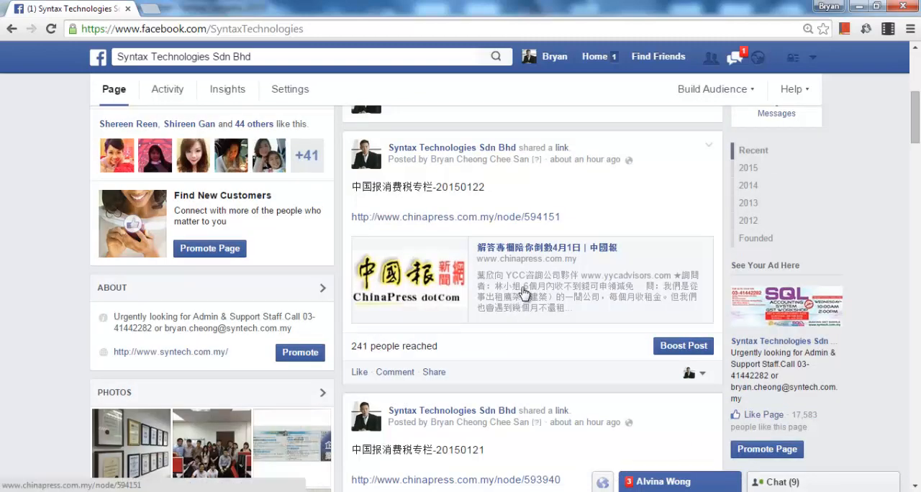
{"action": "scroll", "coordinate": [524, 291], "scroll_direction": "up", "scroll_amount": 5}
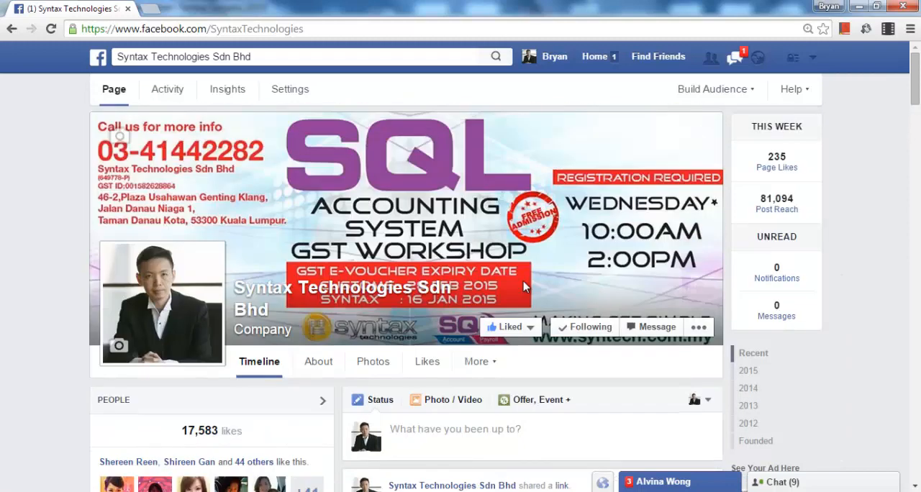